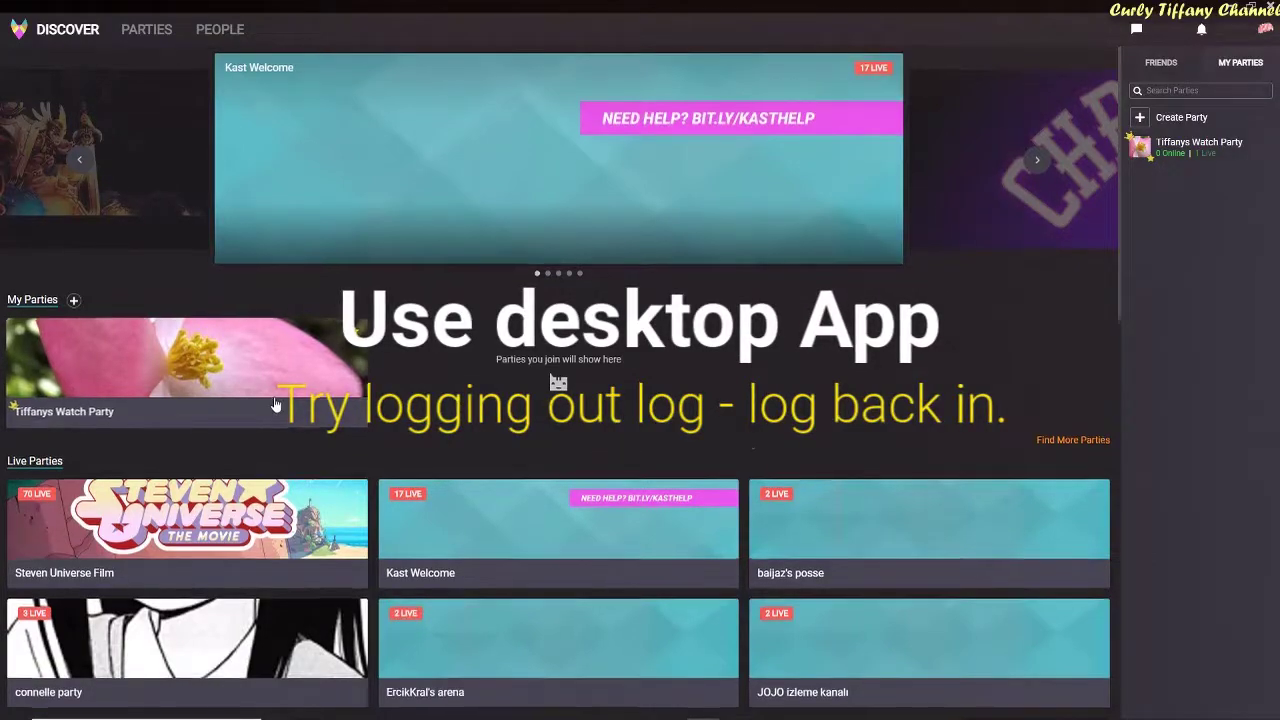
Enlarge the comment screenshot to fill the screen
scroll(275, 405, "down", 8)
scroll(272, 404, "up", 8)
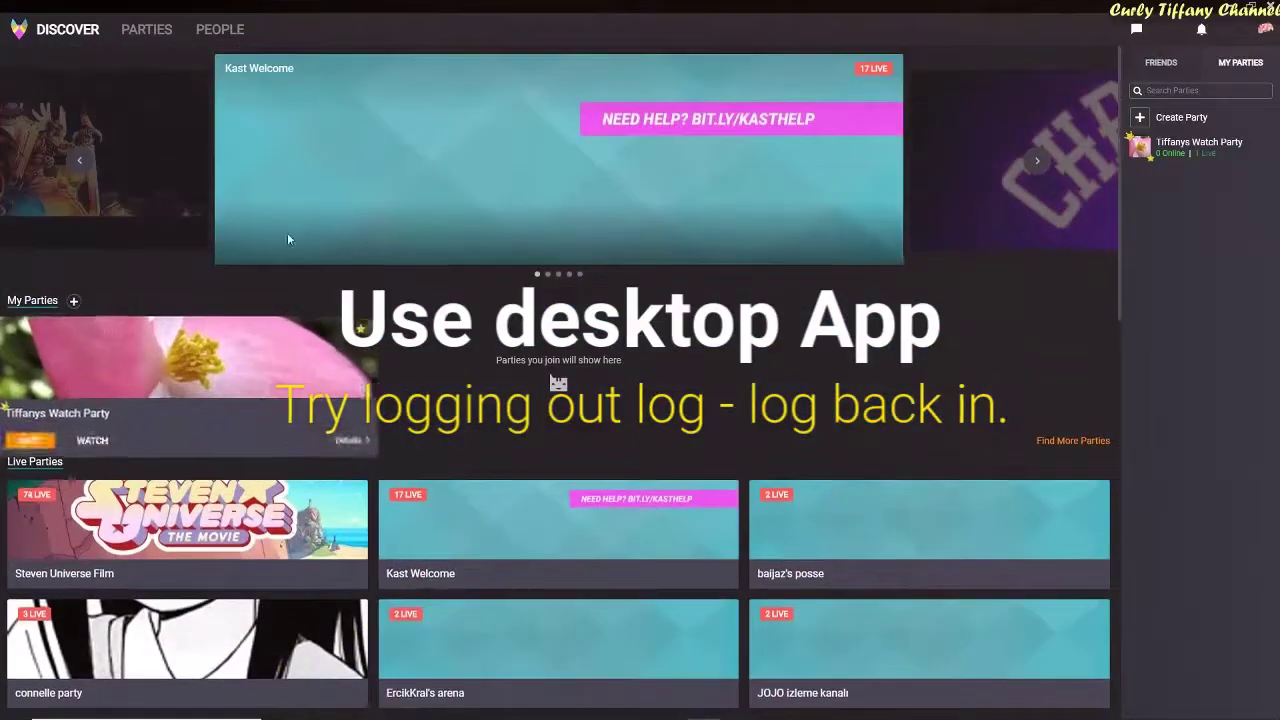
mouse_move(288, 229)
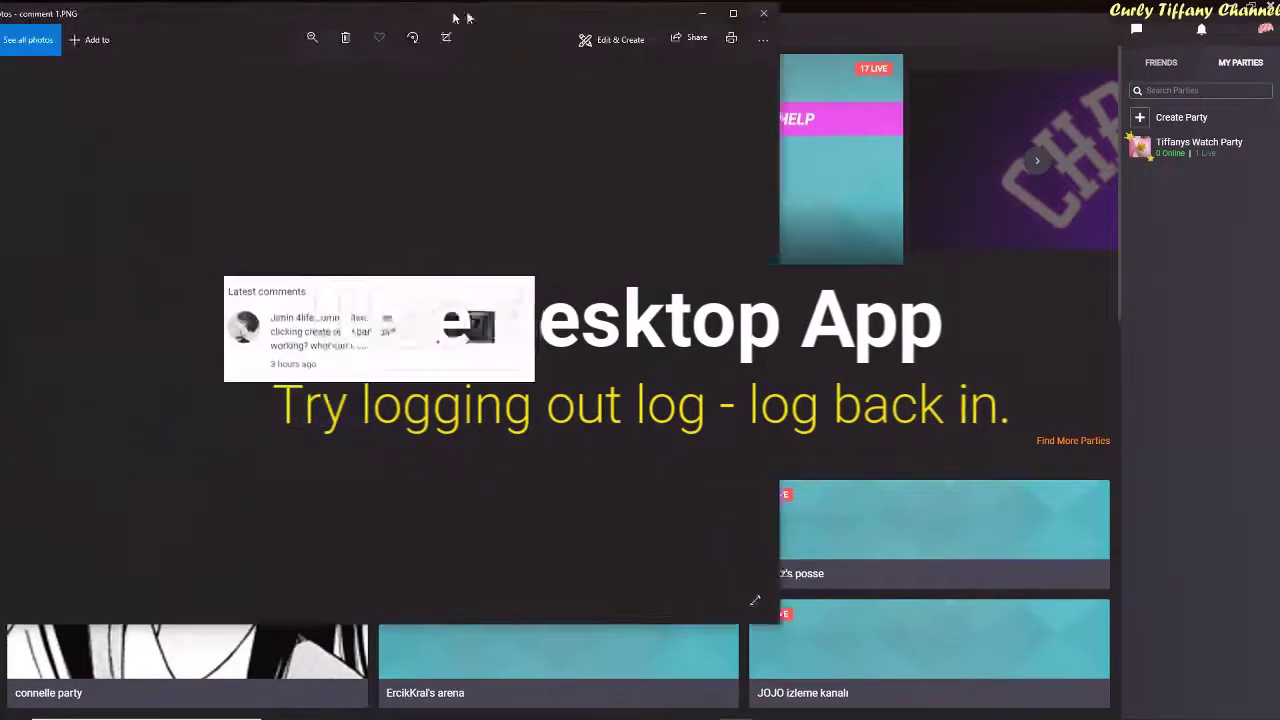
left_click(908, 37)
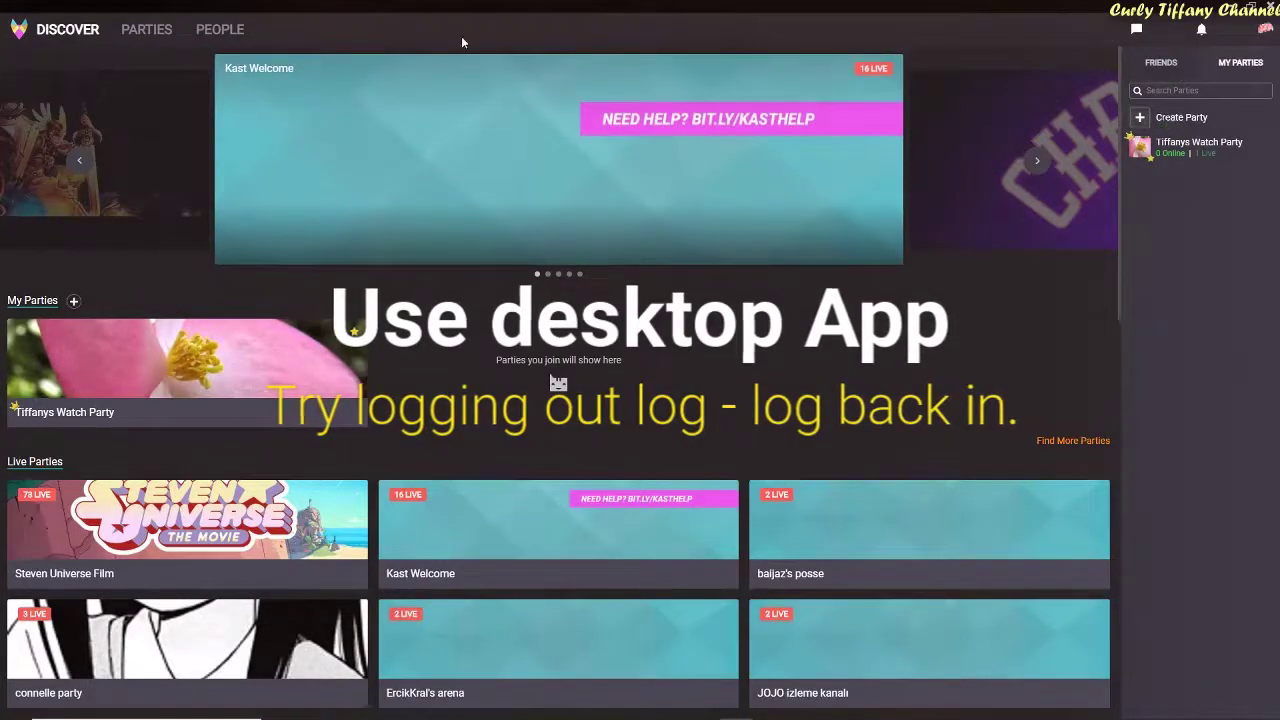
Scroll the Discover page, then open the Create Party form from My Parties
scroll(600, 545, "down", 10)
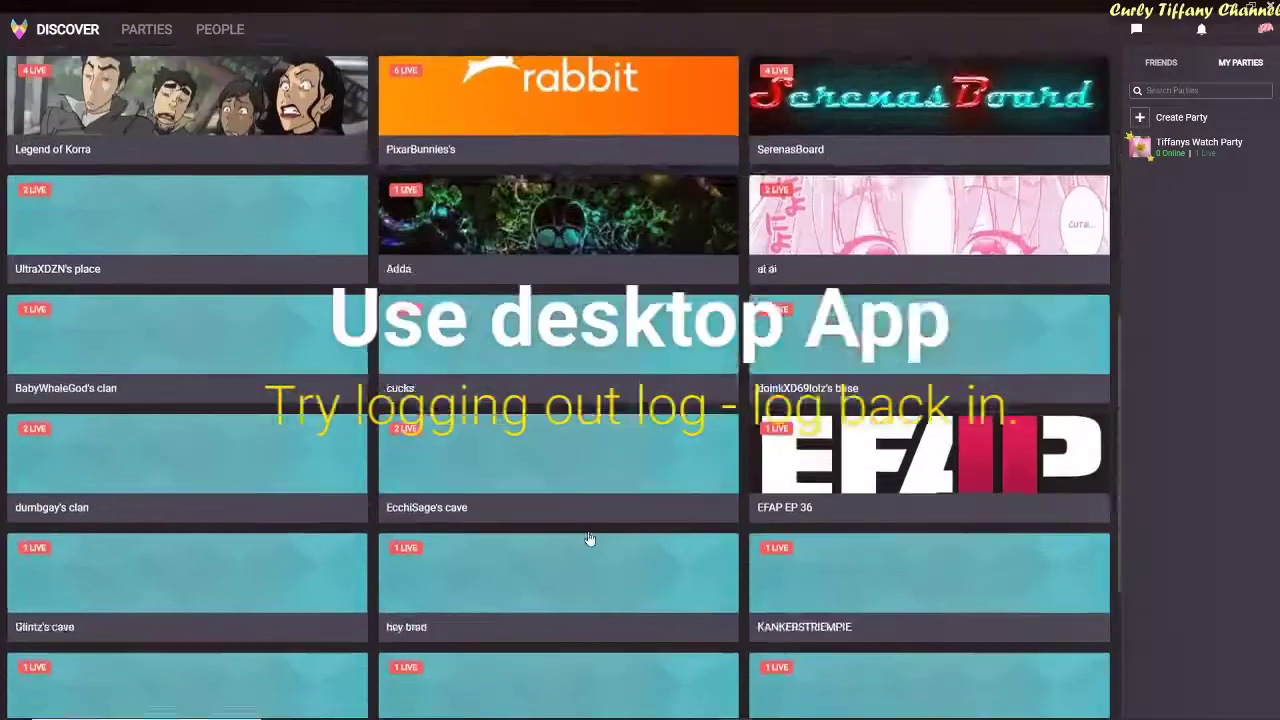
scroll(590, 539, "up", 10)
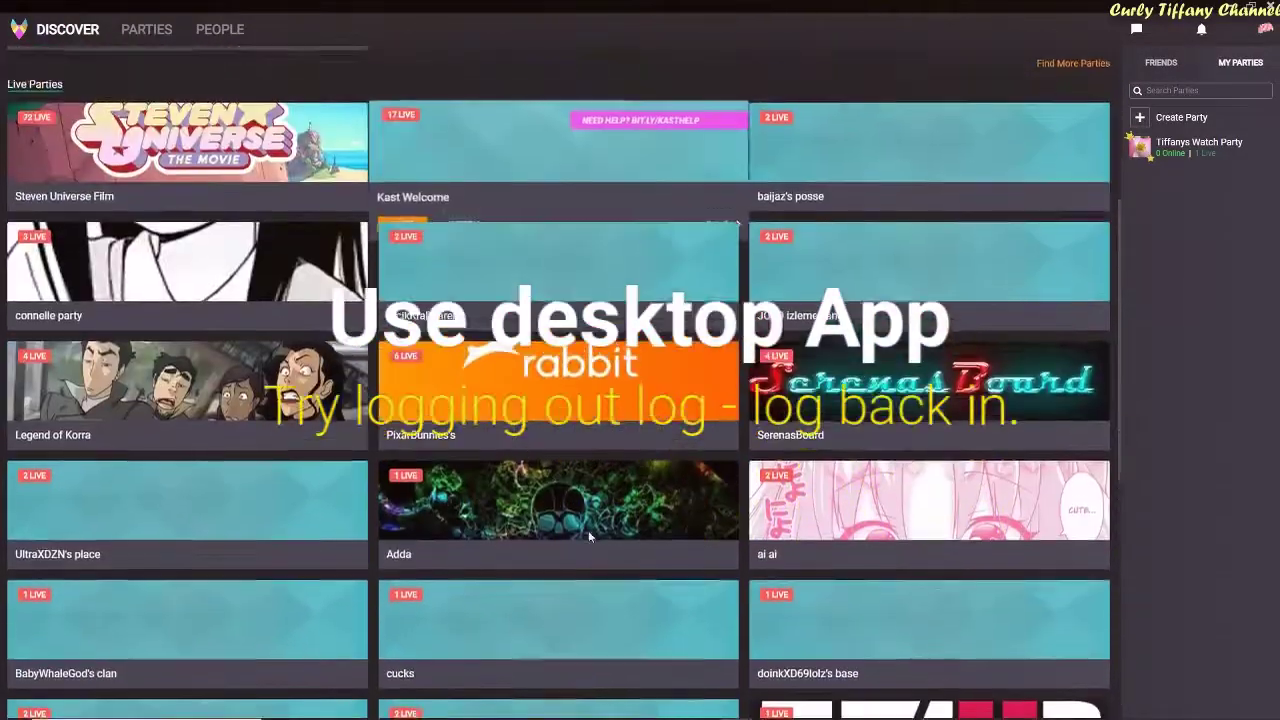
scroll(474, 270, "up", 1)
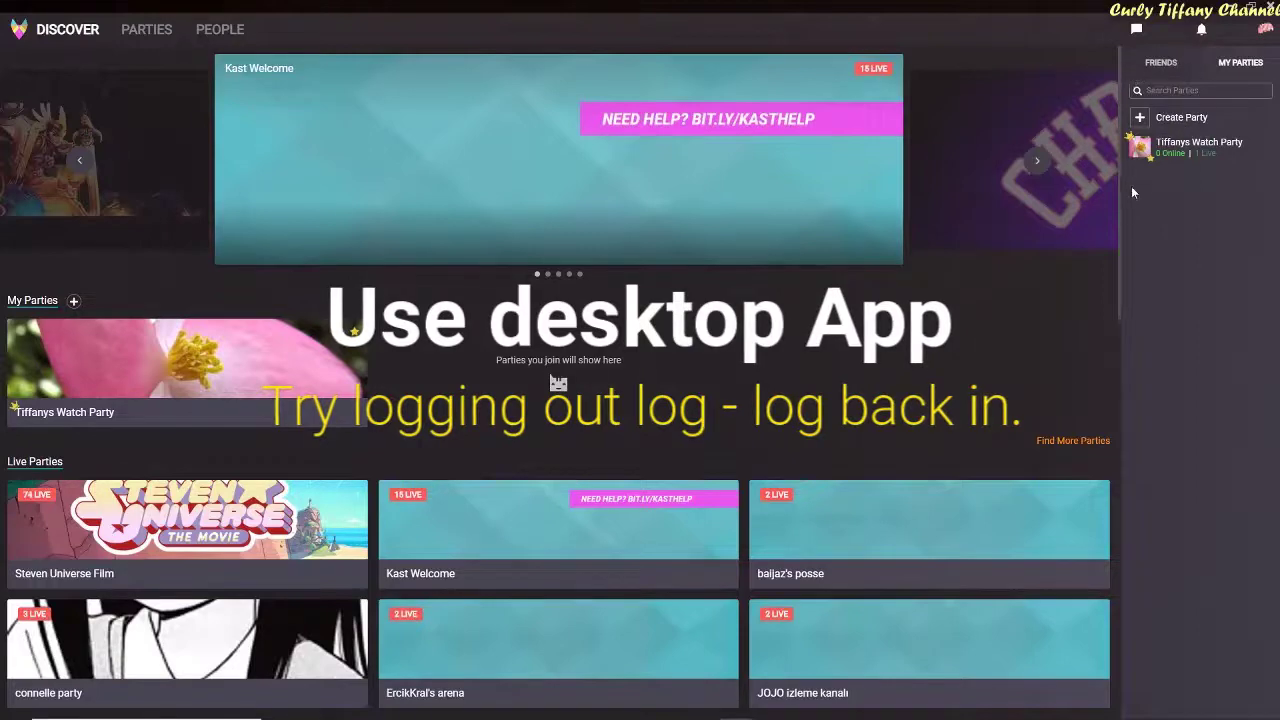
left_click(1170, 119)
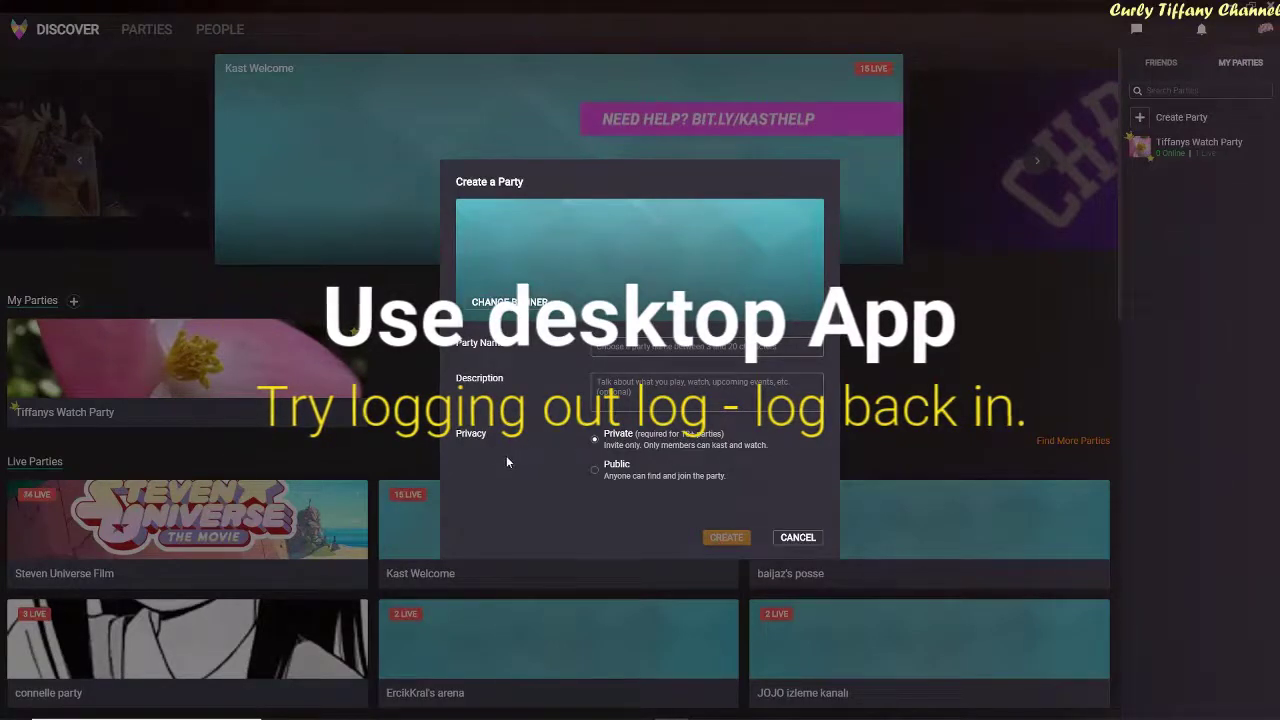
Close the Create a Party form, reopen it with the My Parties + button, then cancel it
left_click(805, 542)
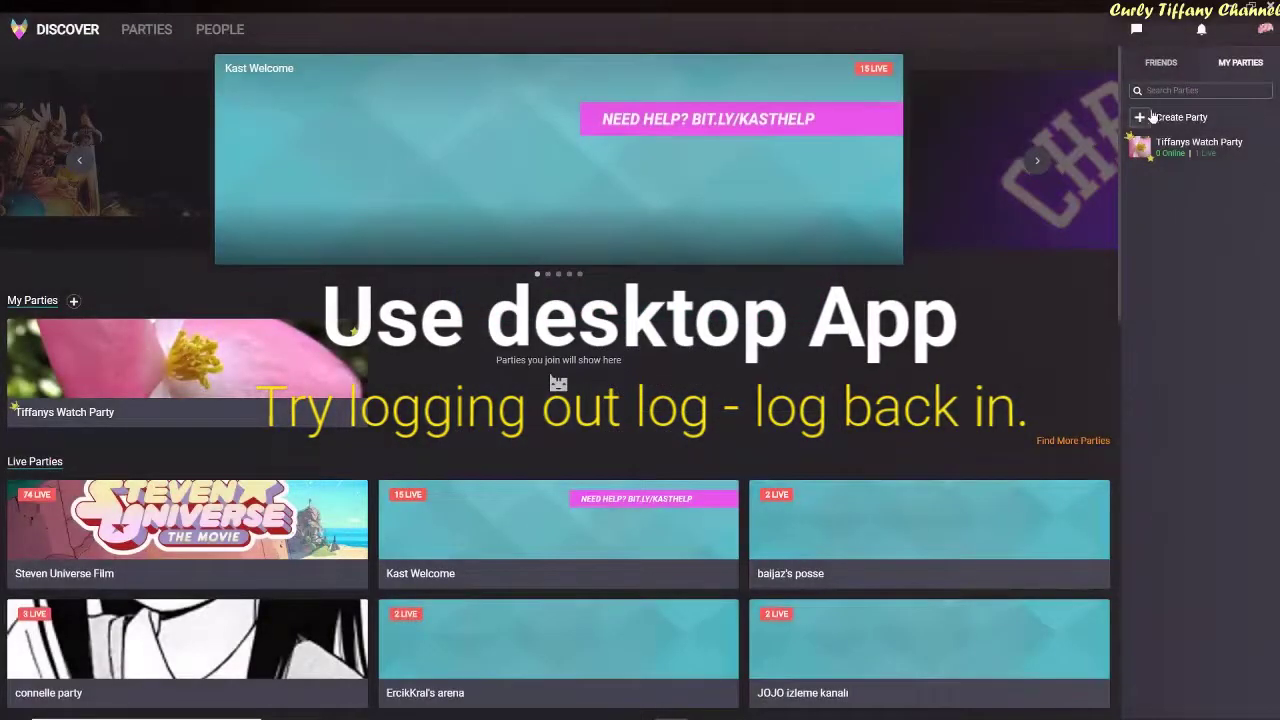
left_click(73, 302)
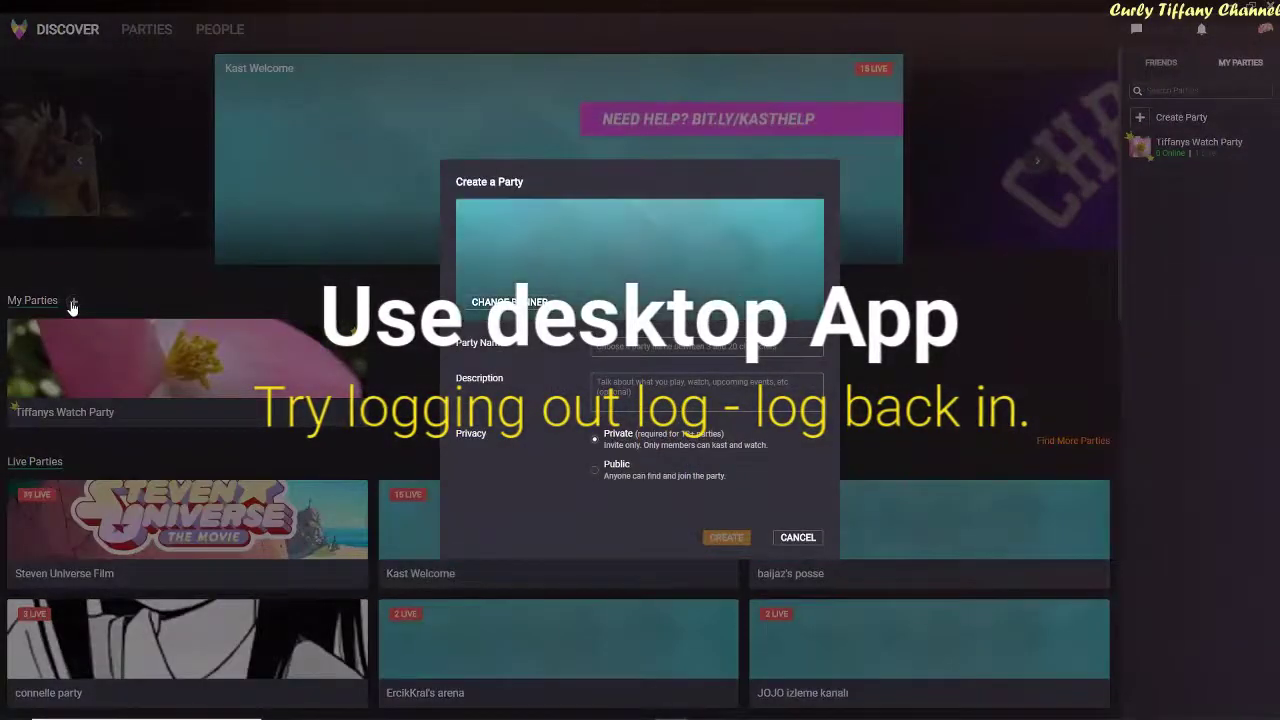
left_click(797, 538)
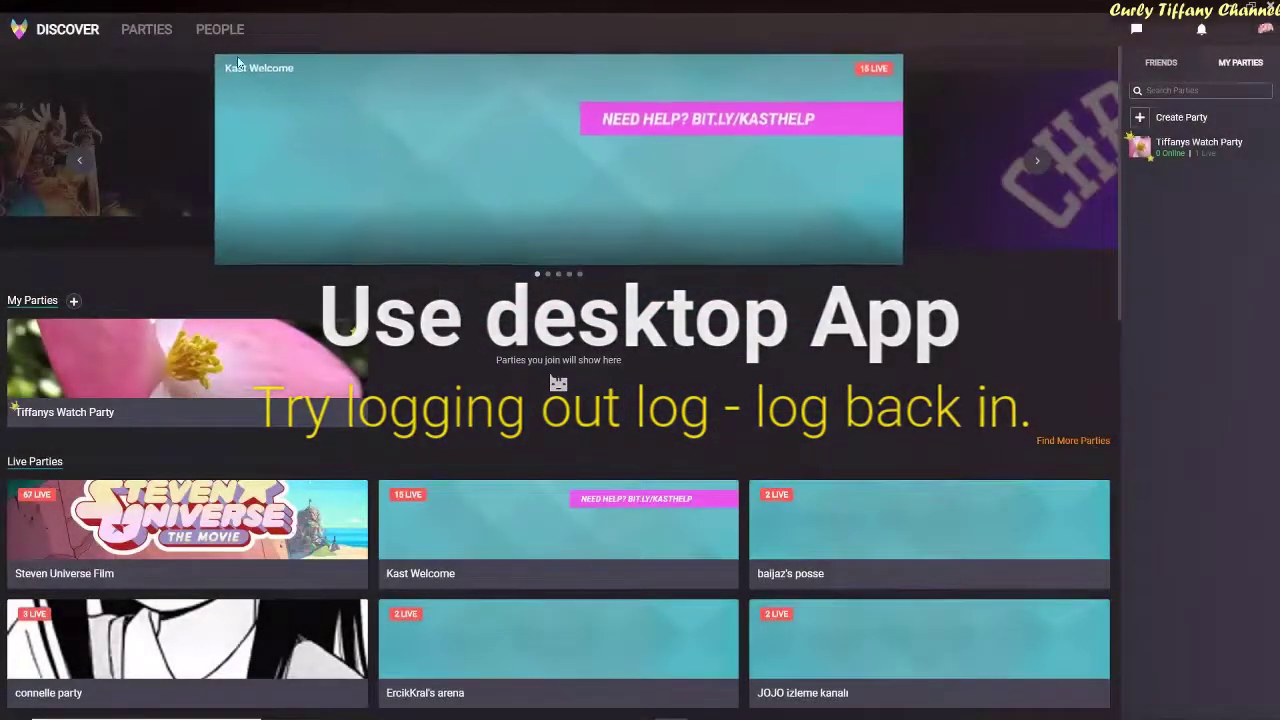
scroll(186, 233, "down", 2)
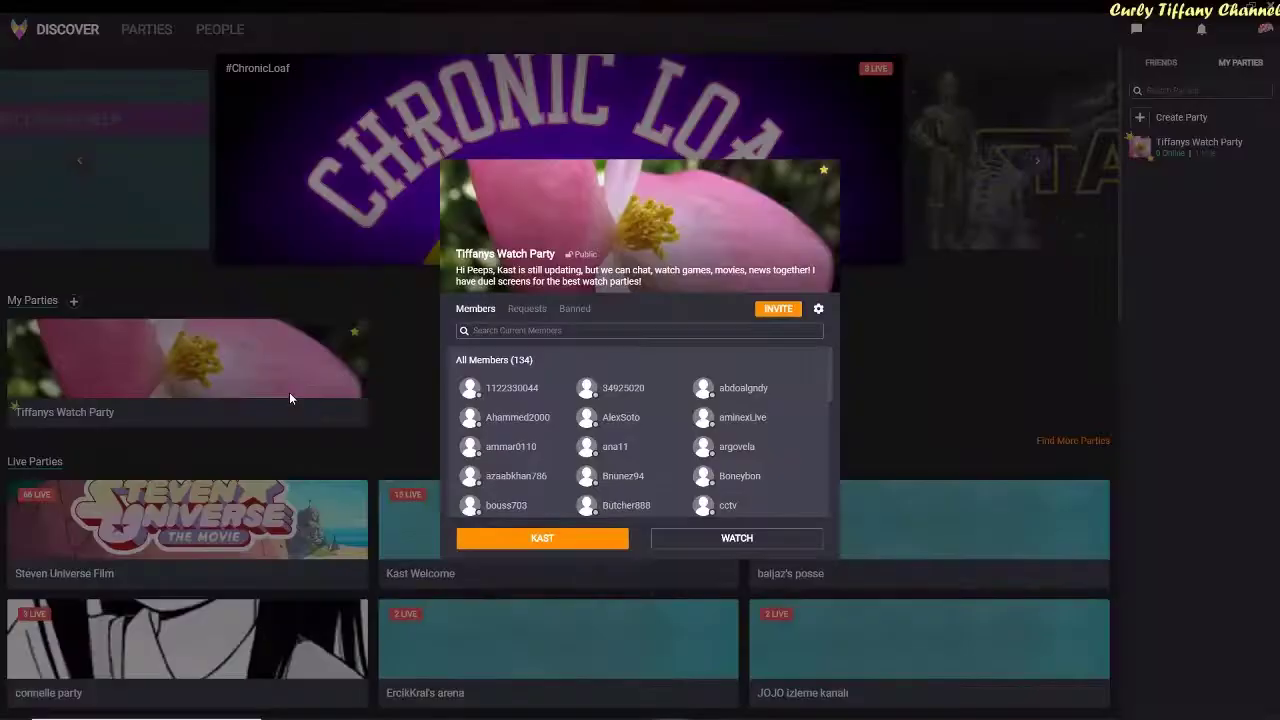
left_click(289, 392)
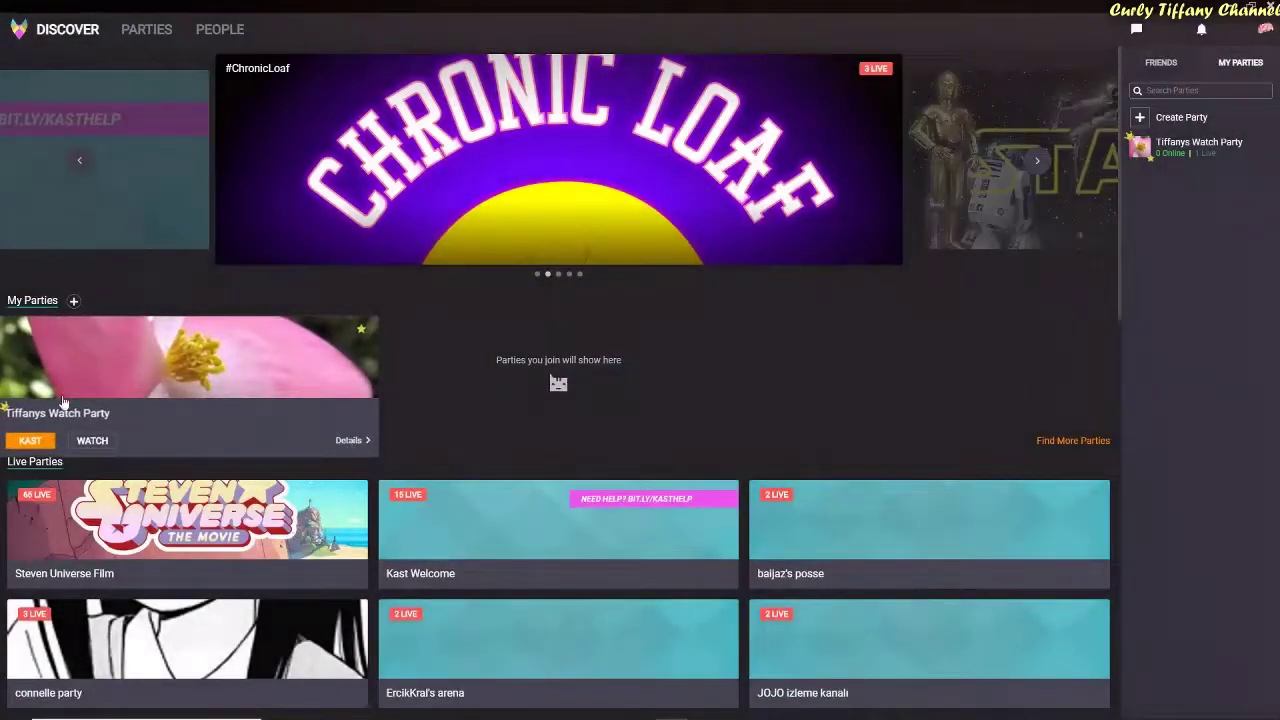
left_click(347, 441)
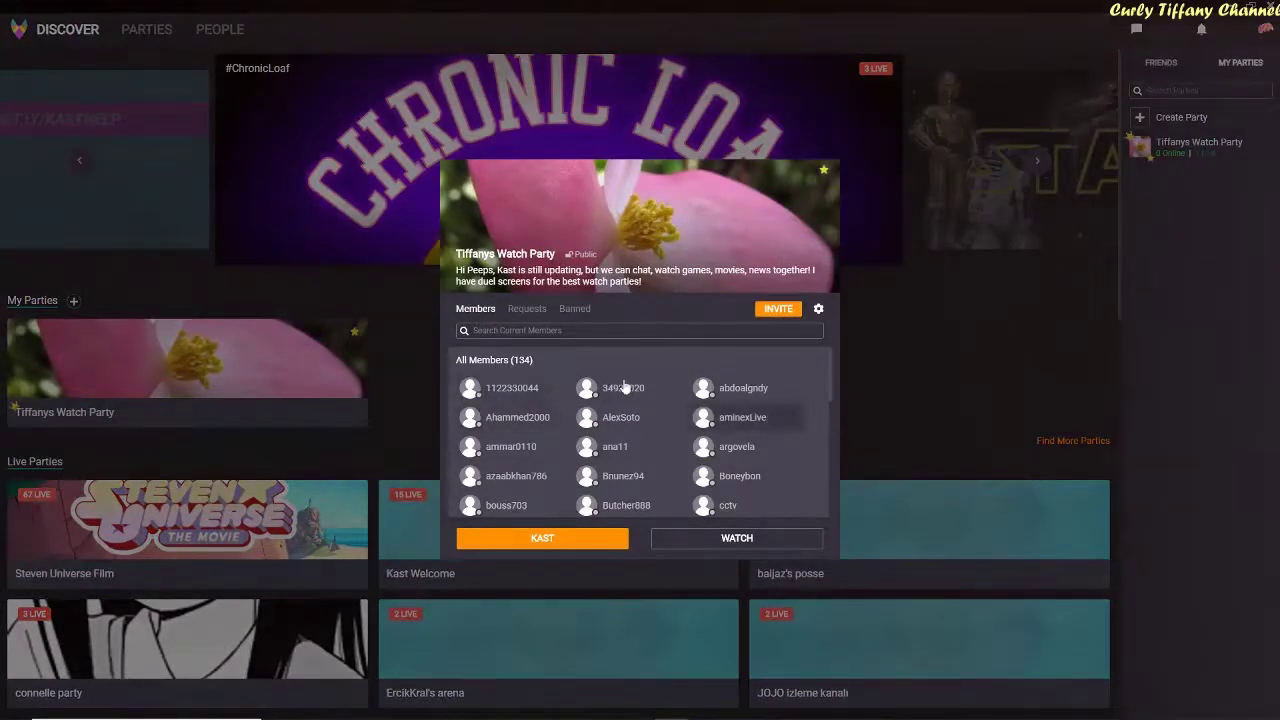
scroll(707, 438, "down", 5)
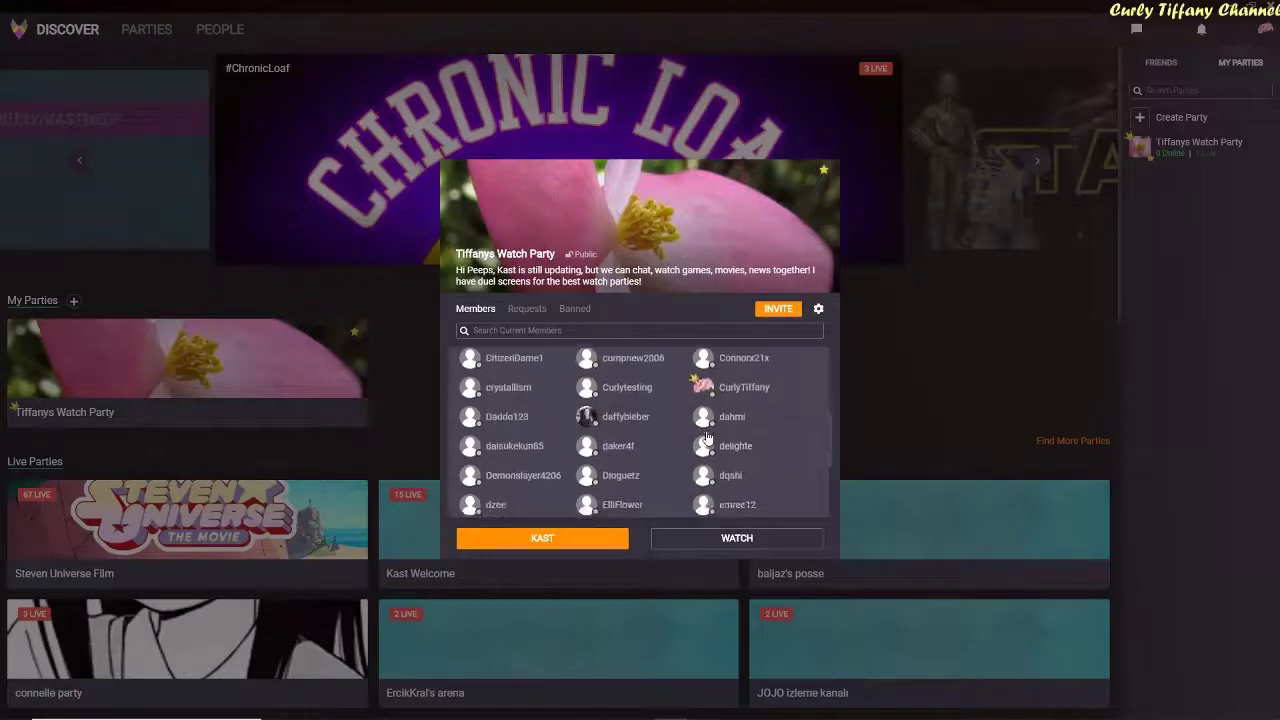
scroll(700, 440, "up", 3)
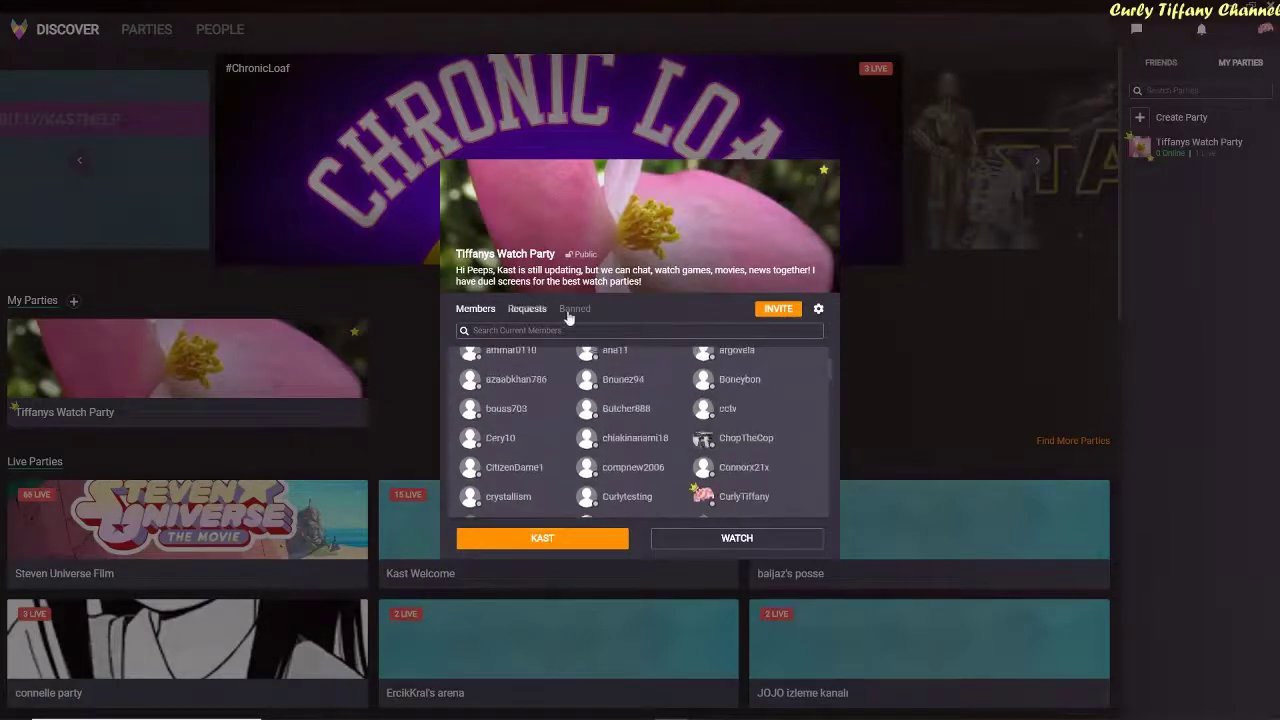
left_click(770, 310)
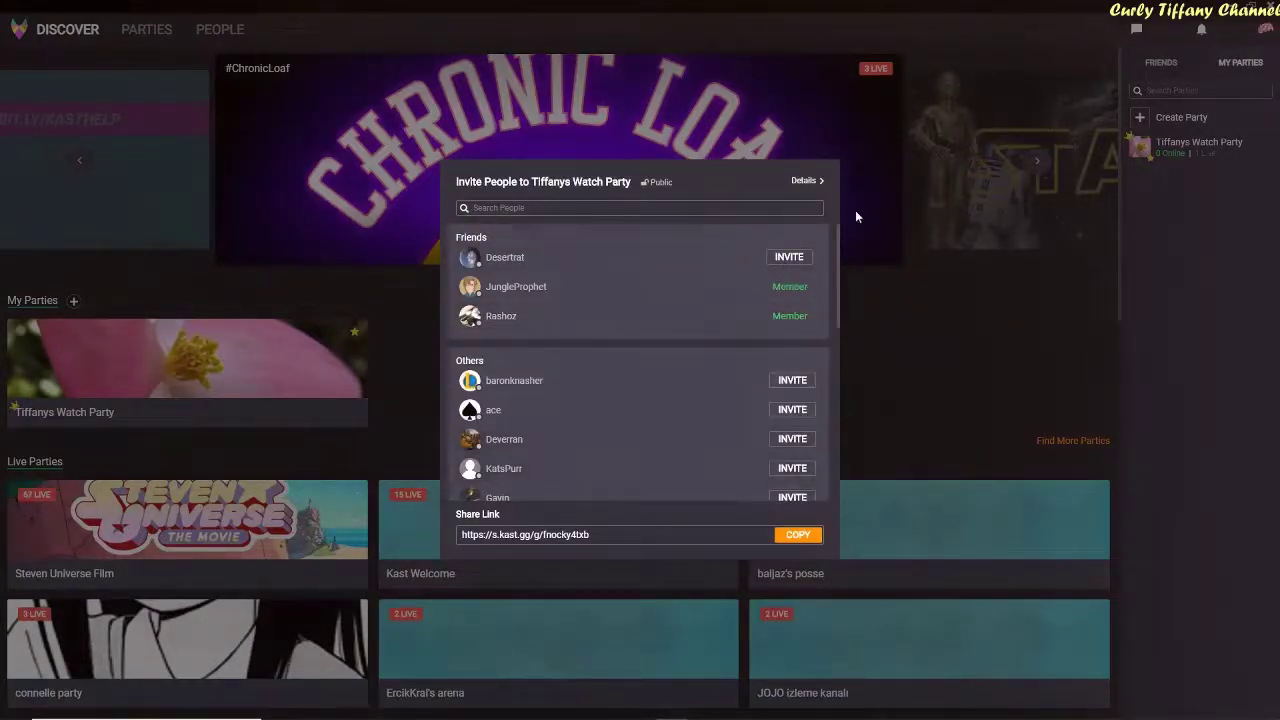
left_click(806, 182)
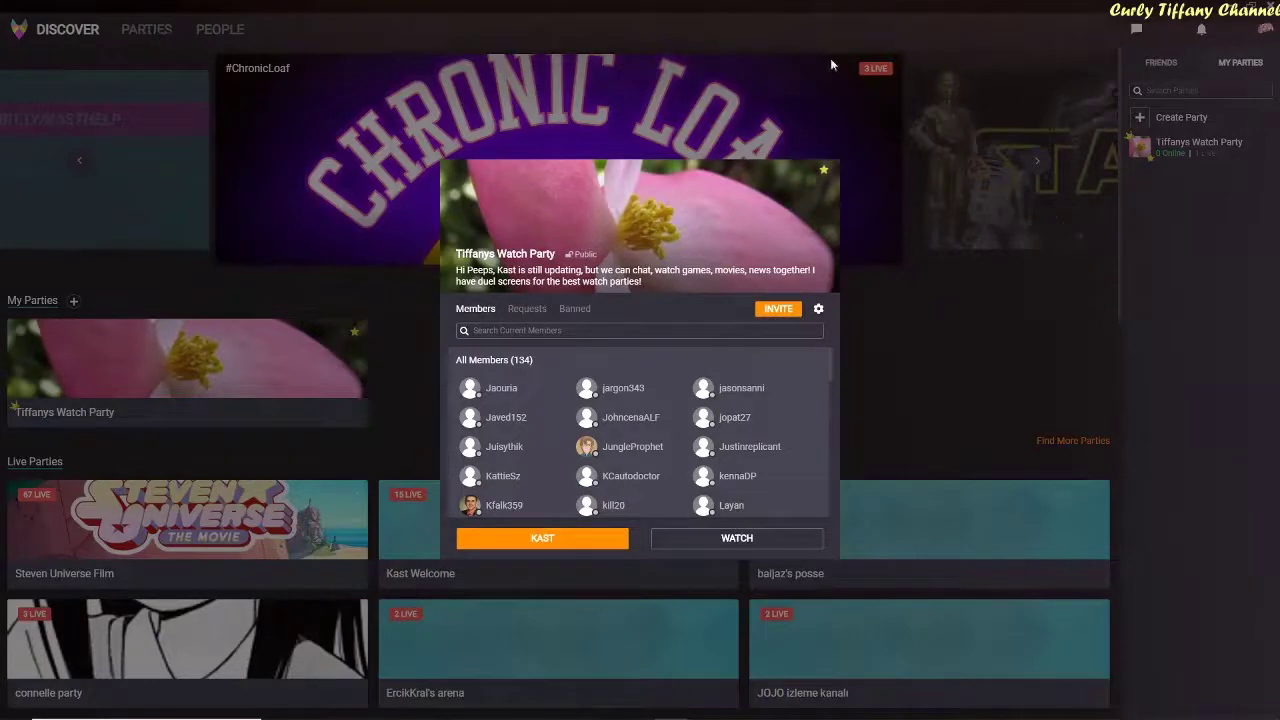
left_click(346, 47)
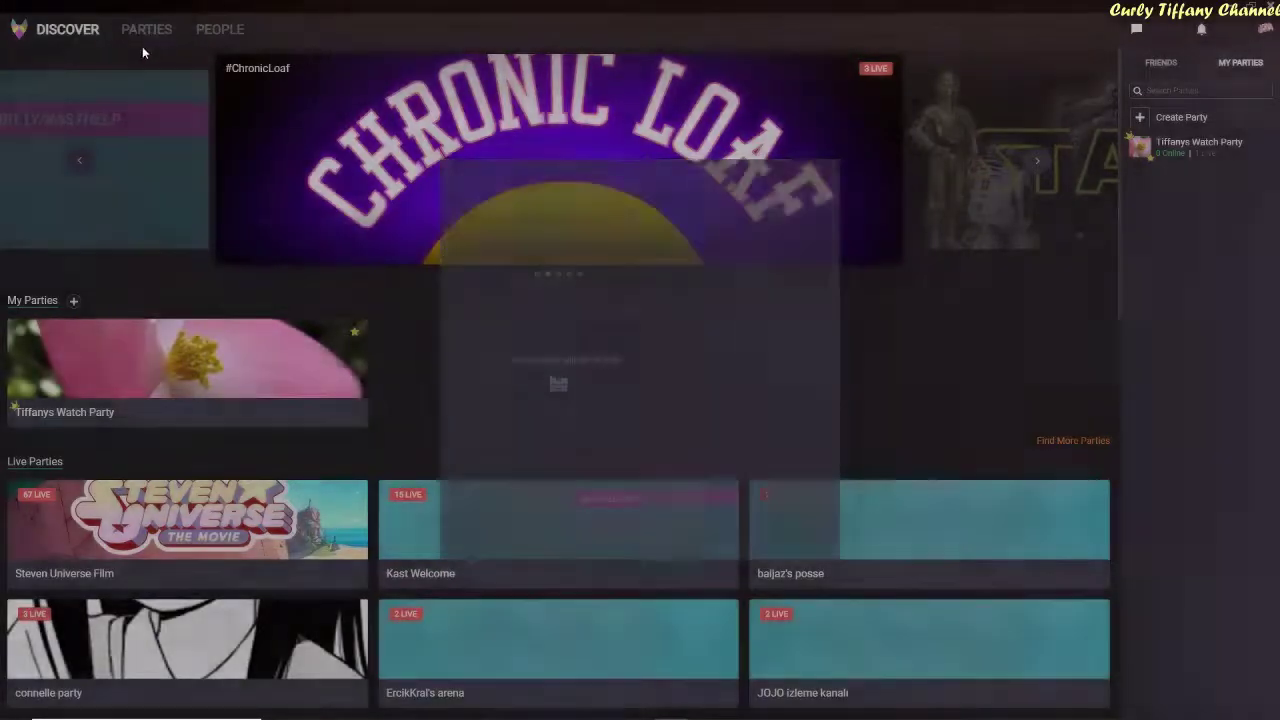
Select the Display Capture source in OBS, then minimize OBS to reveal the party room
left_click(141, 32)
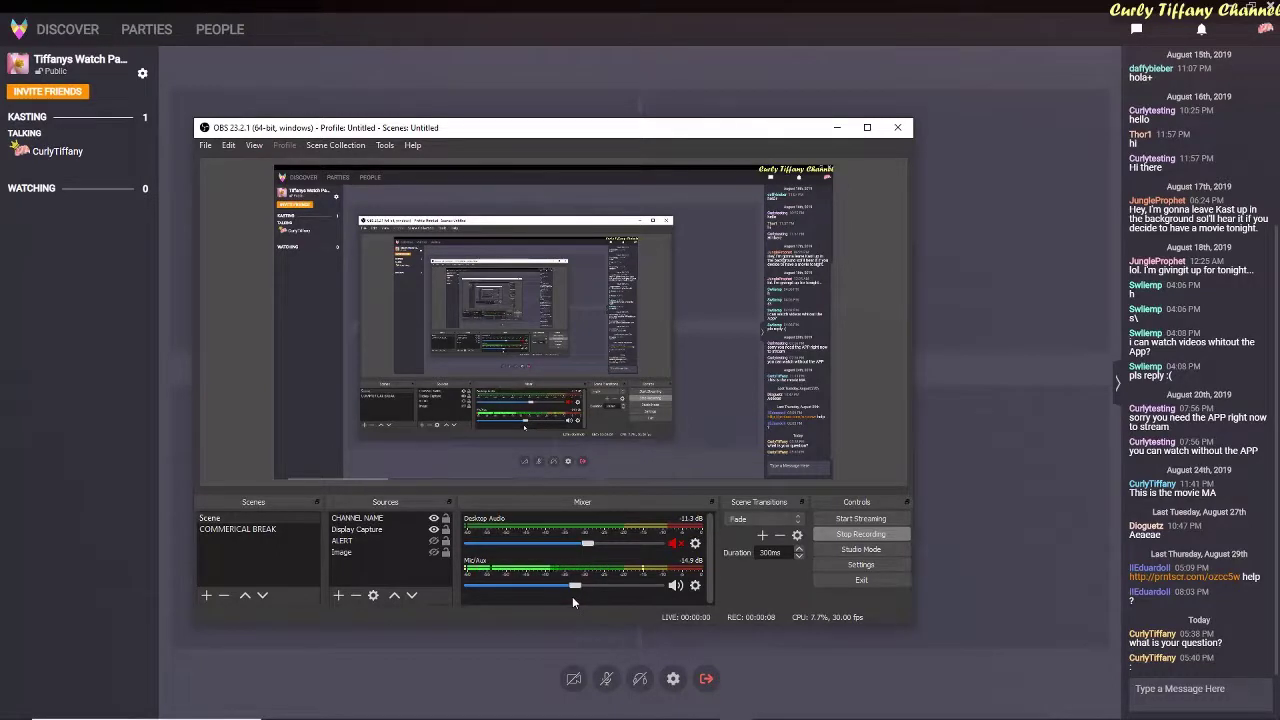
left_click(711, 338)
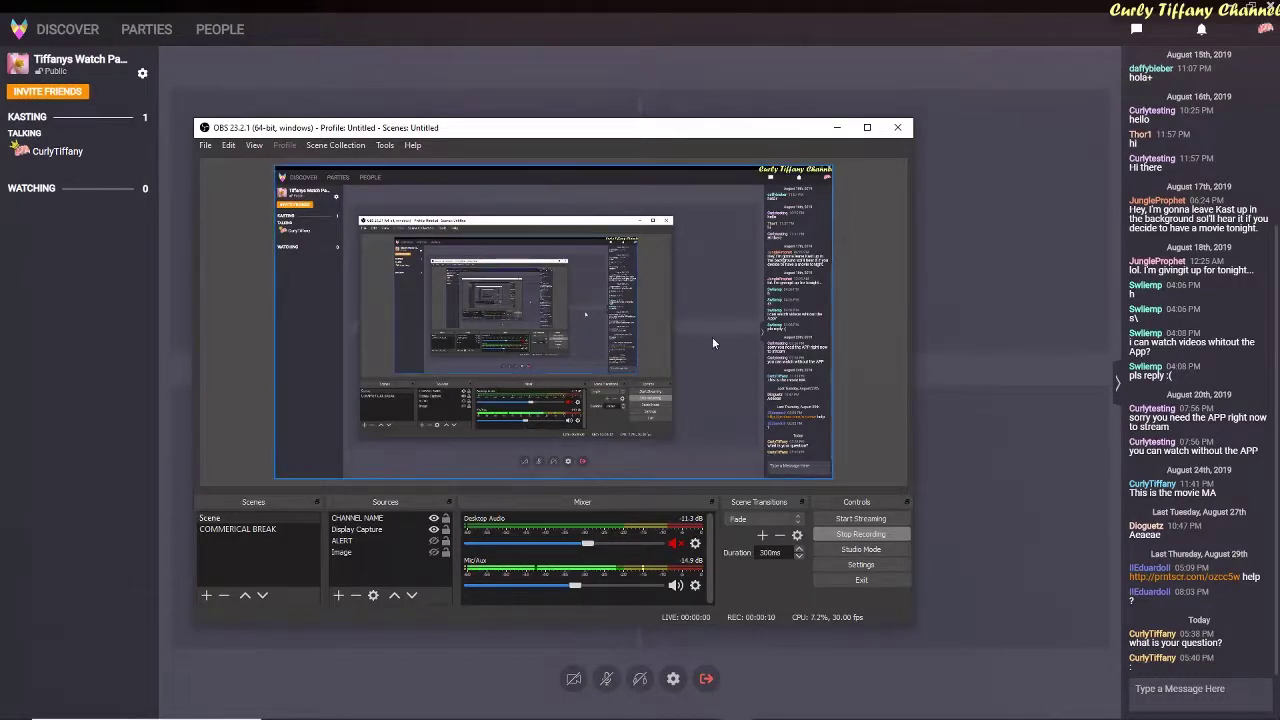
left_click(837, 127)
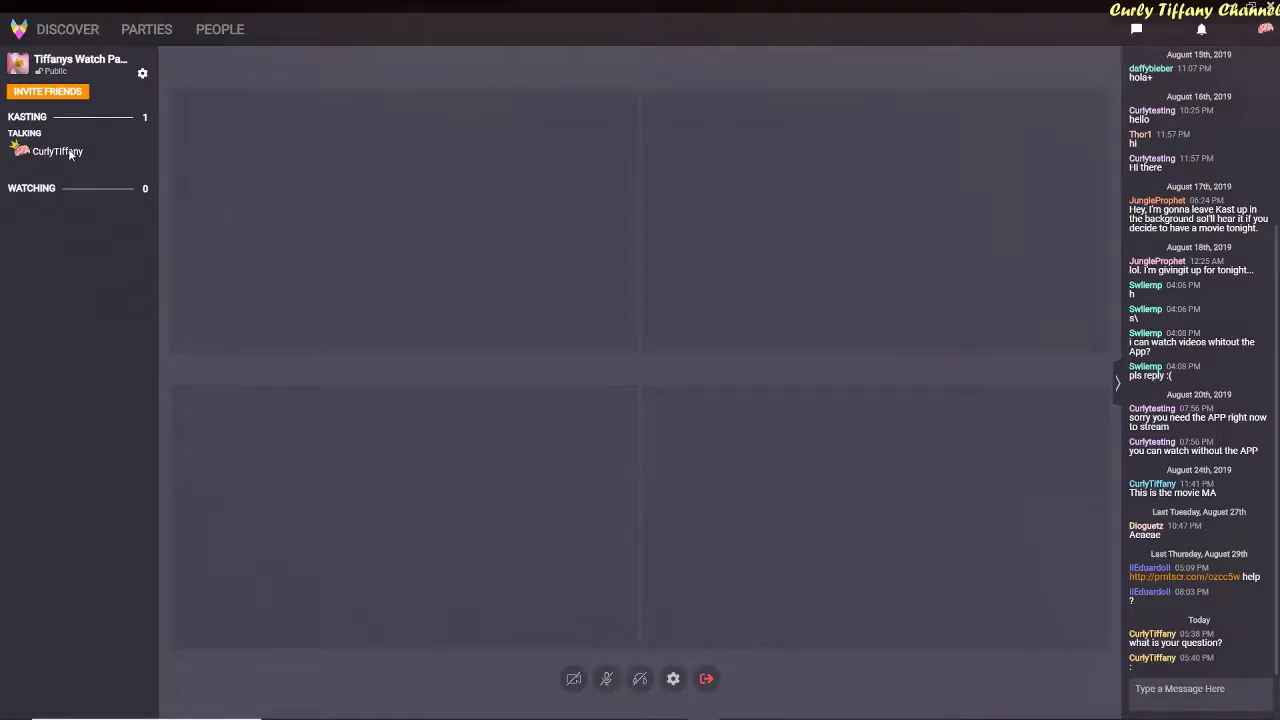
Open Choose Something to Stream, dismiss the Chrome notification, and pick Entire Screen as the source
left_click(575, 679)
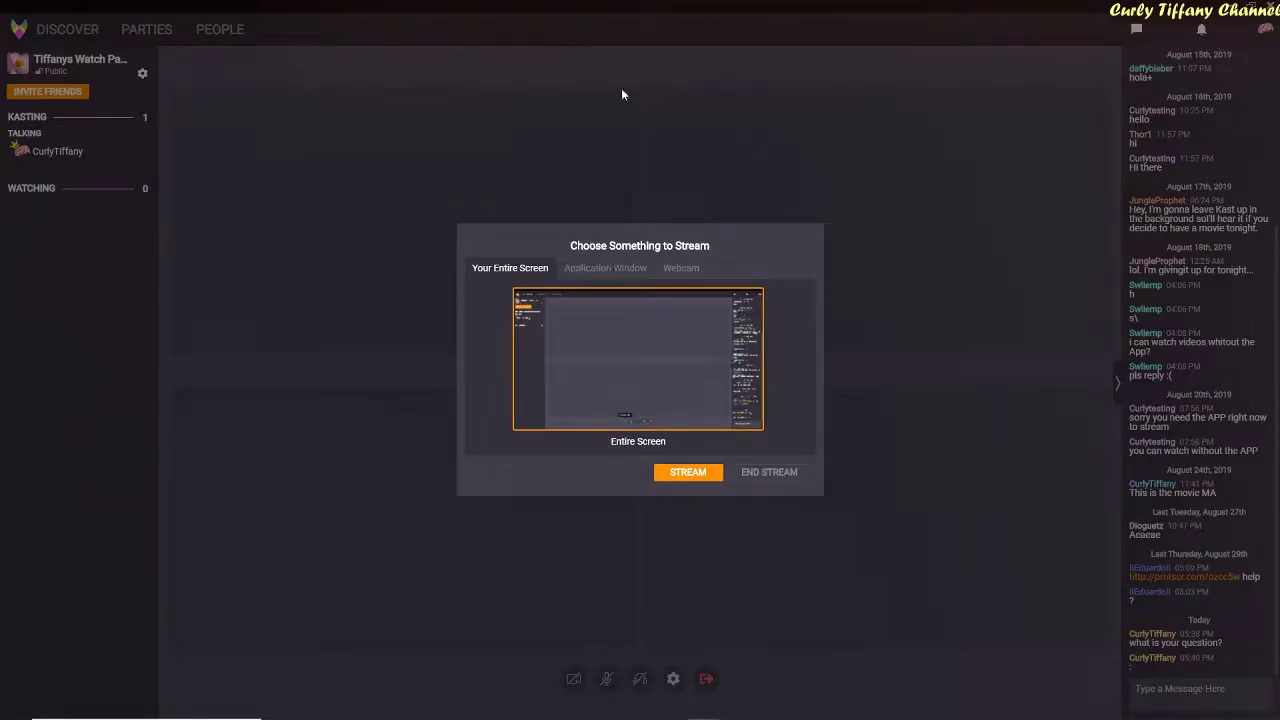
left_click(617, 271)
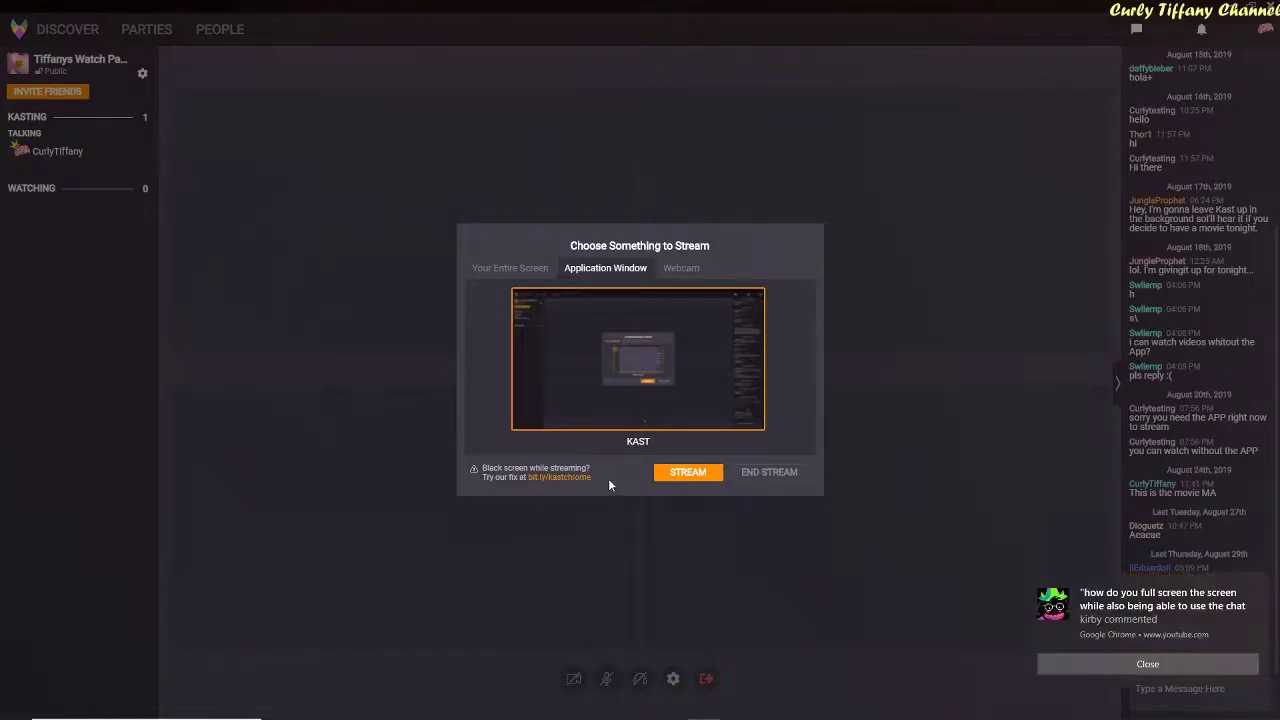
left_click(1153, 666)
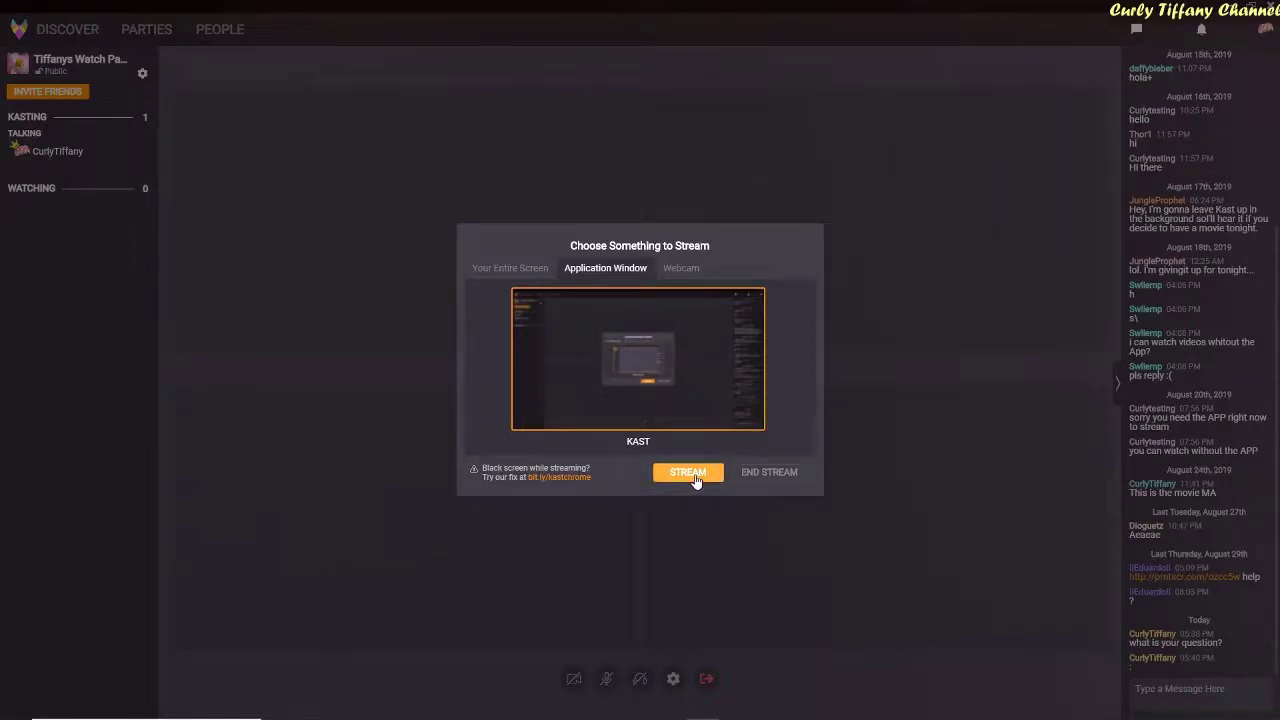
left_click(494, 273)
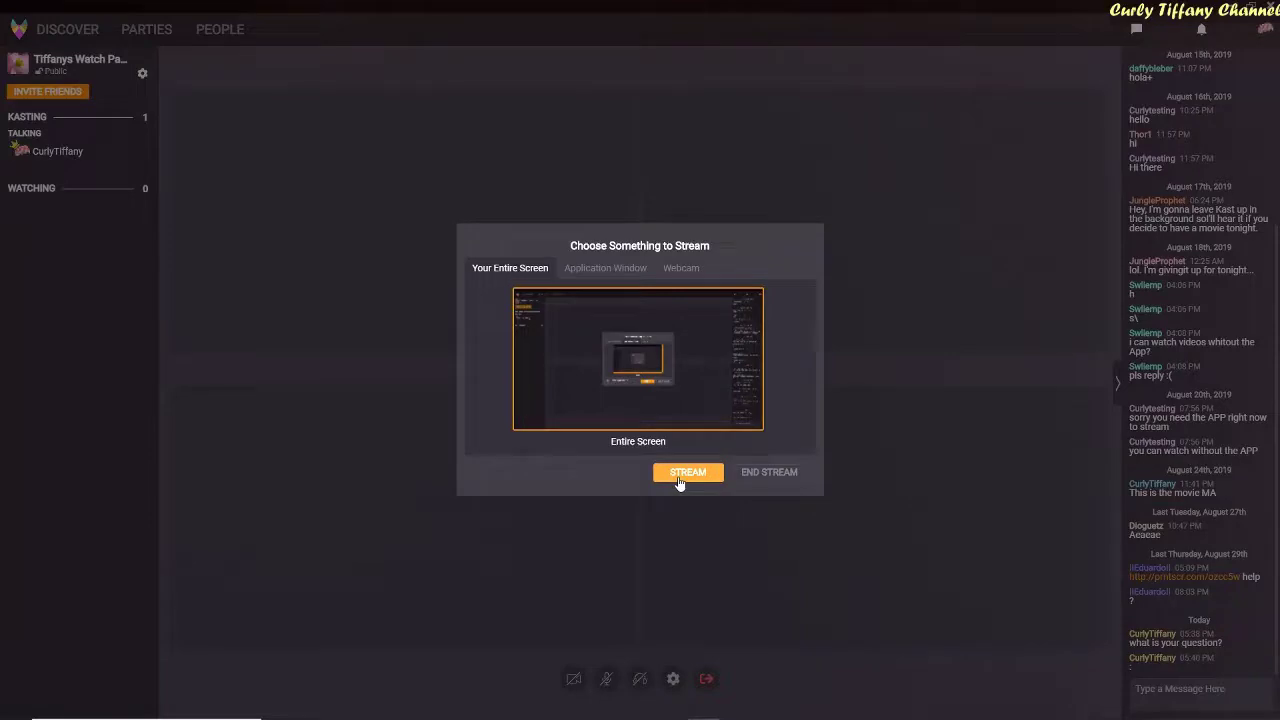
Switch back to Application Window and open the bit.ly/kastchrome black-screen fix link
left_click(612, 268)
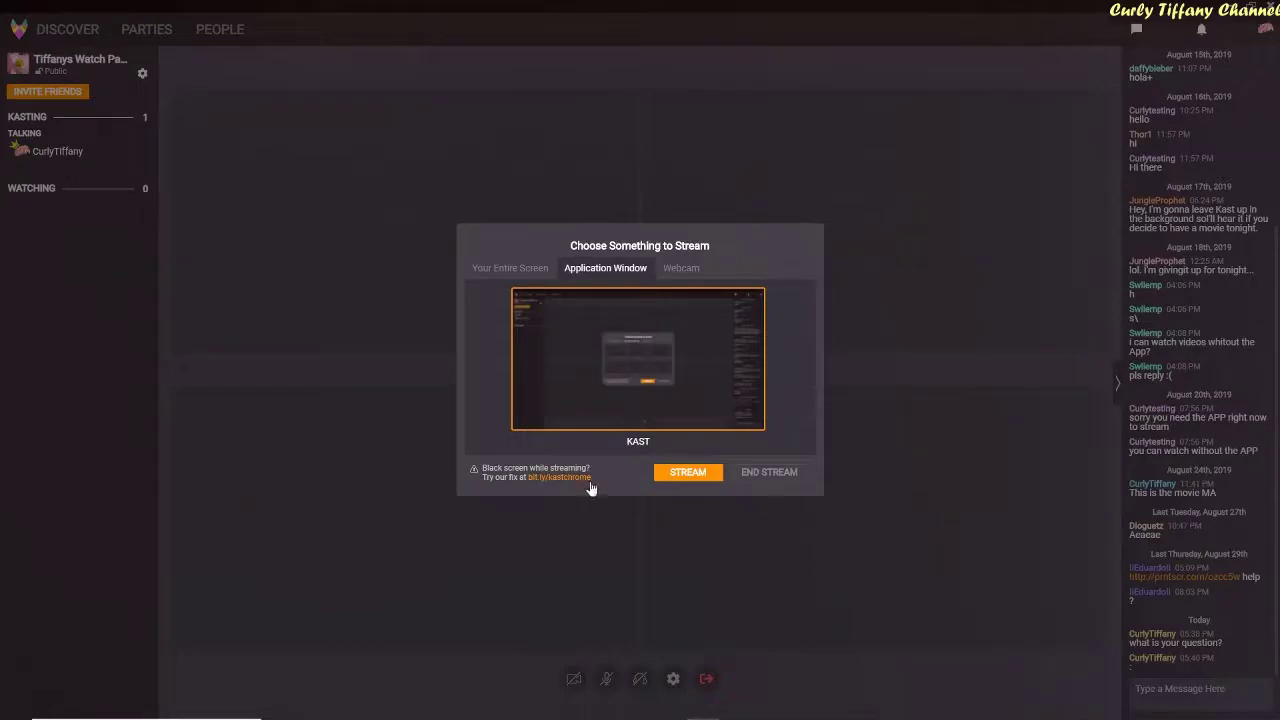
left_click(544, 480)
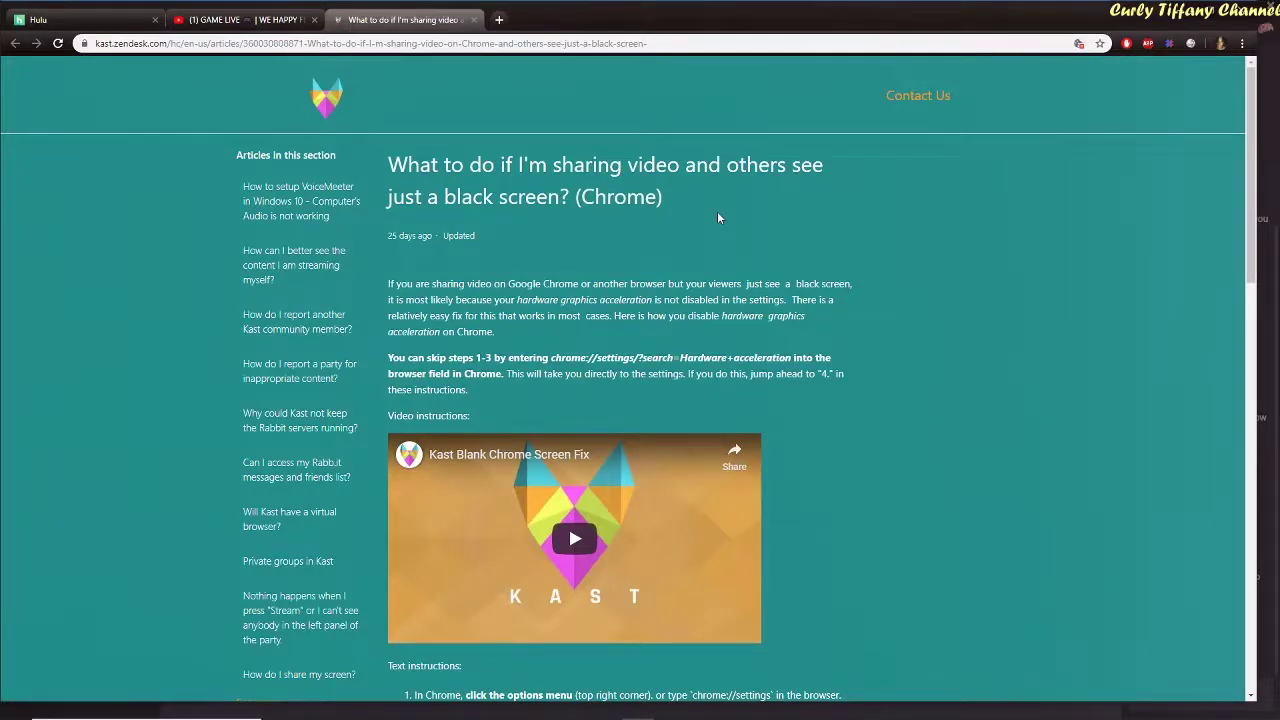
Read the hardware-acceleration black-screen fix article, then close its tab
scroll(717, 214, "down", 2)
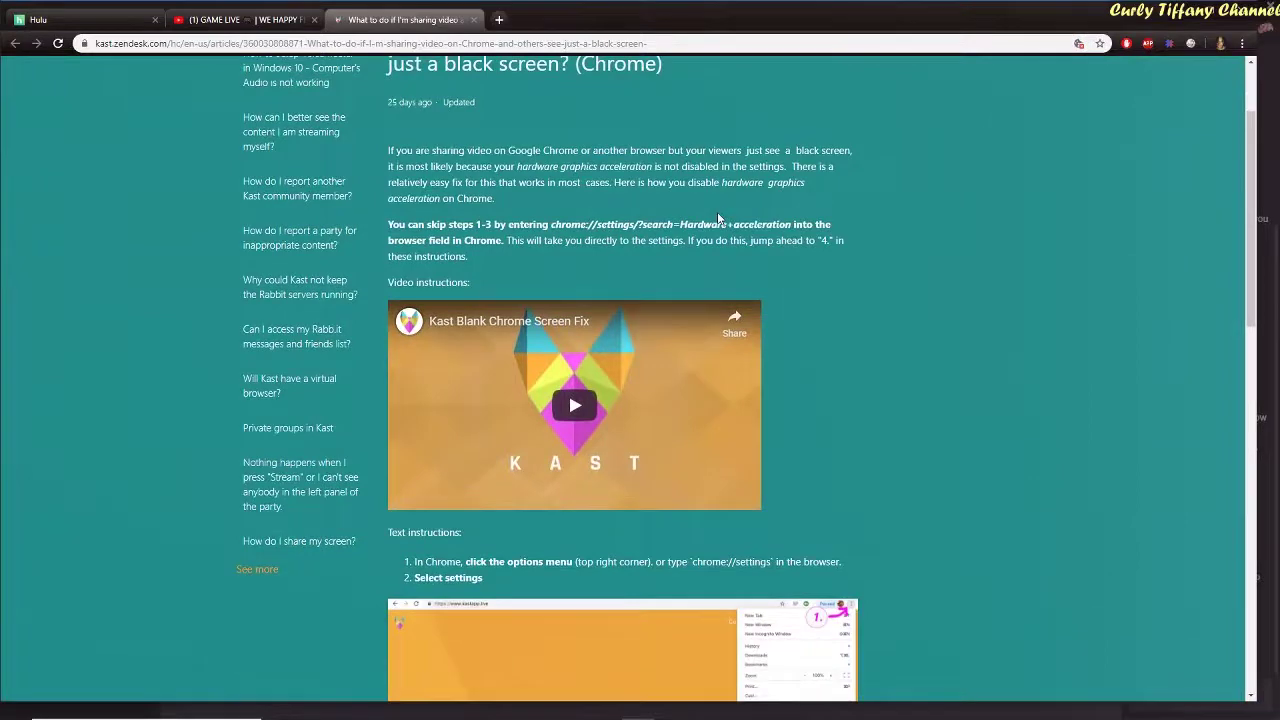
scroll(717, 217, "down", 4)
scroll(717, 218, "down", 7)
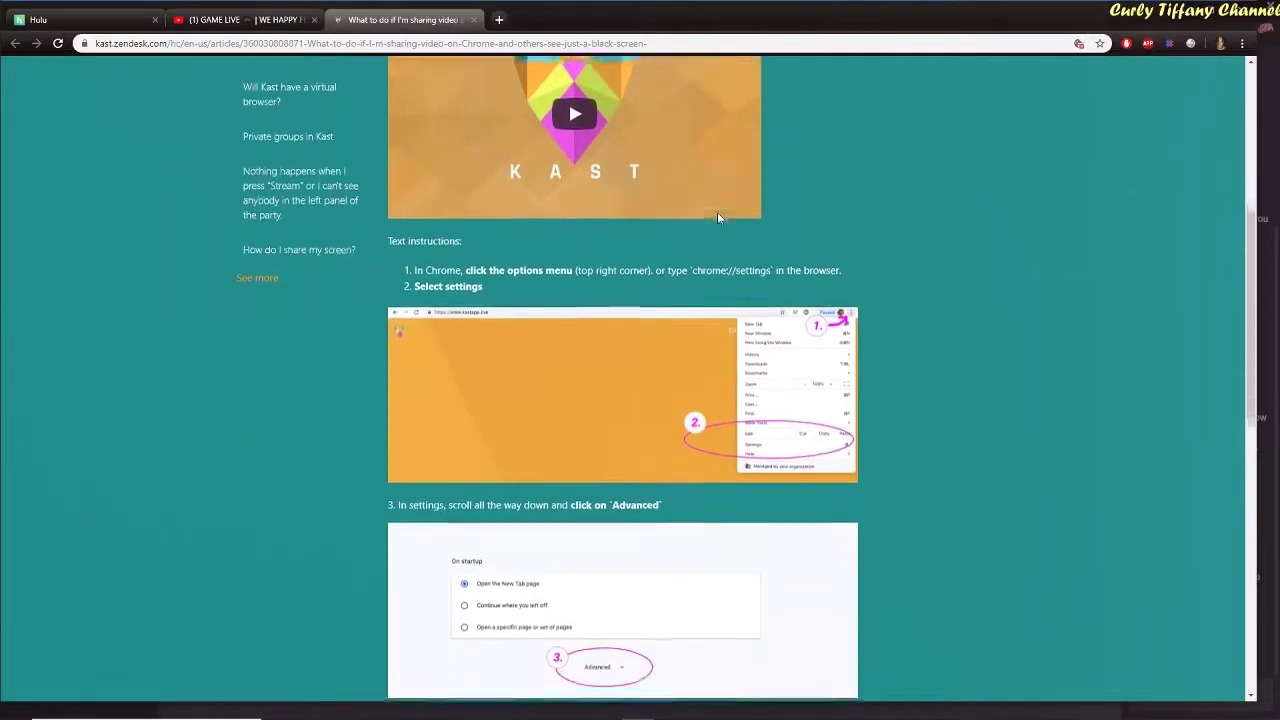
scroll(717, 218, "down", 4)
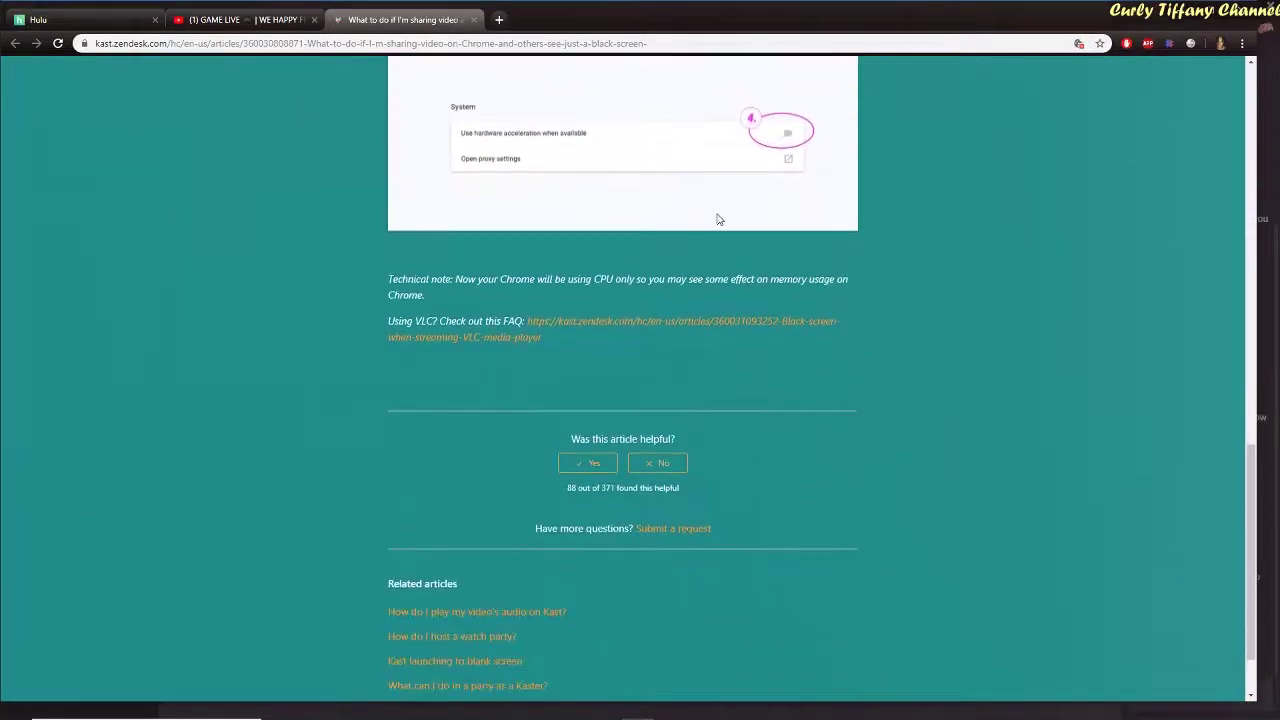
scroll(717, 218, "up", 8)
scroll(717, 218, "up", 9)
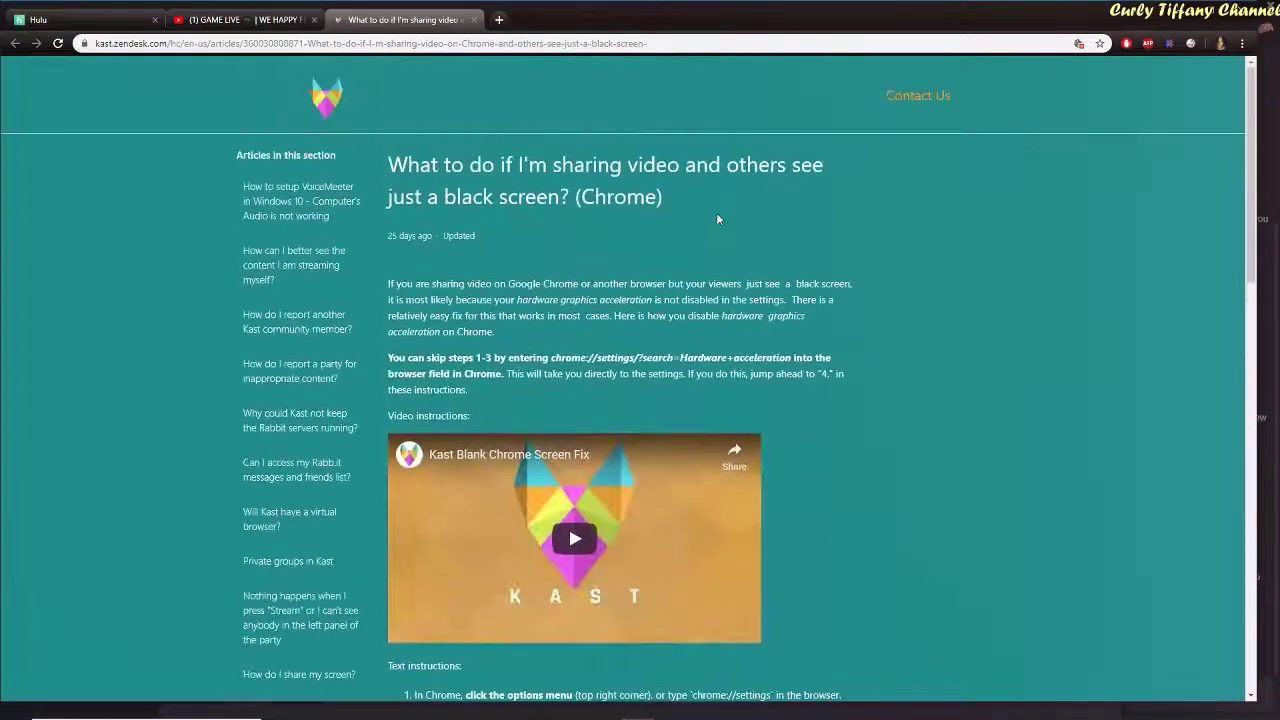
left_click(474, 20)
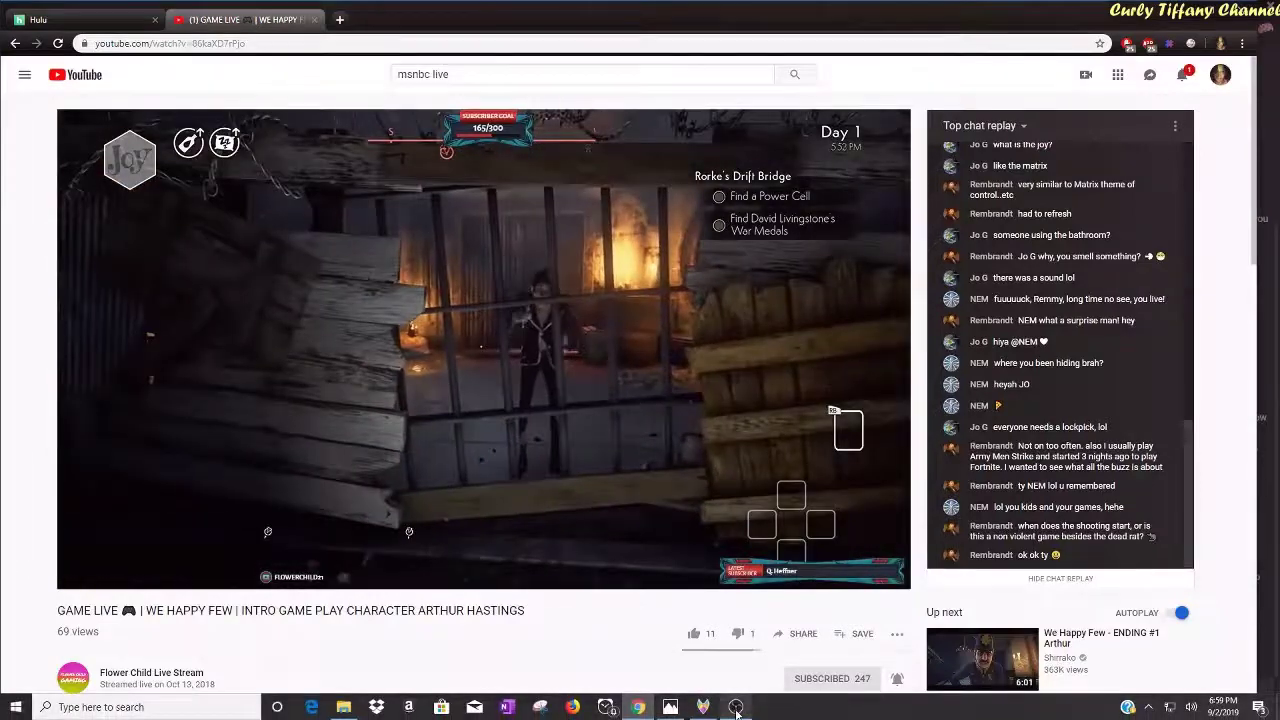
Minimize OBS and refresh the Application Window list to show the GAME LIVE window beside KAST
left_click(735, 706)
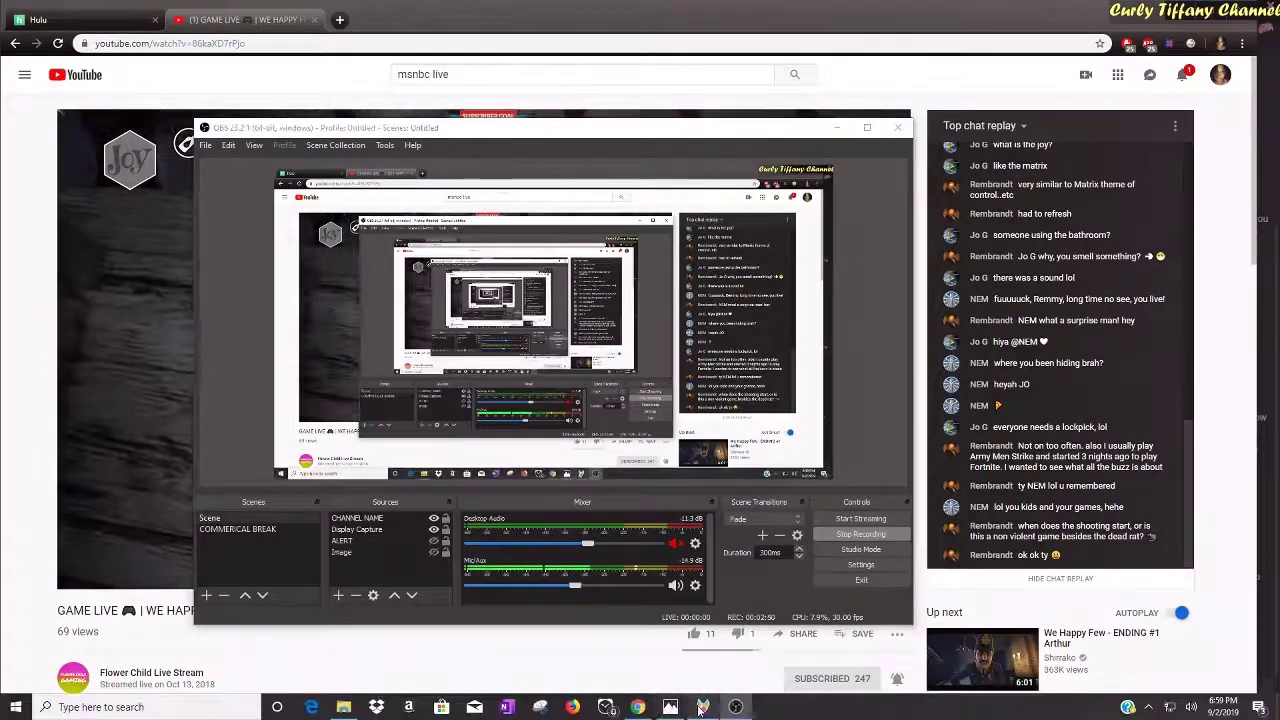
left_click(703, 706)
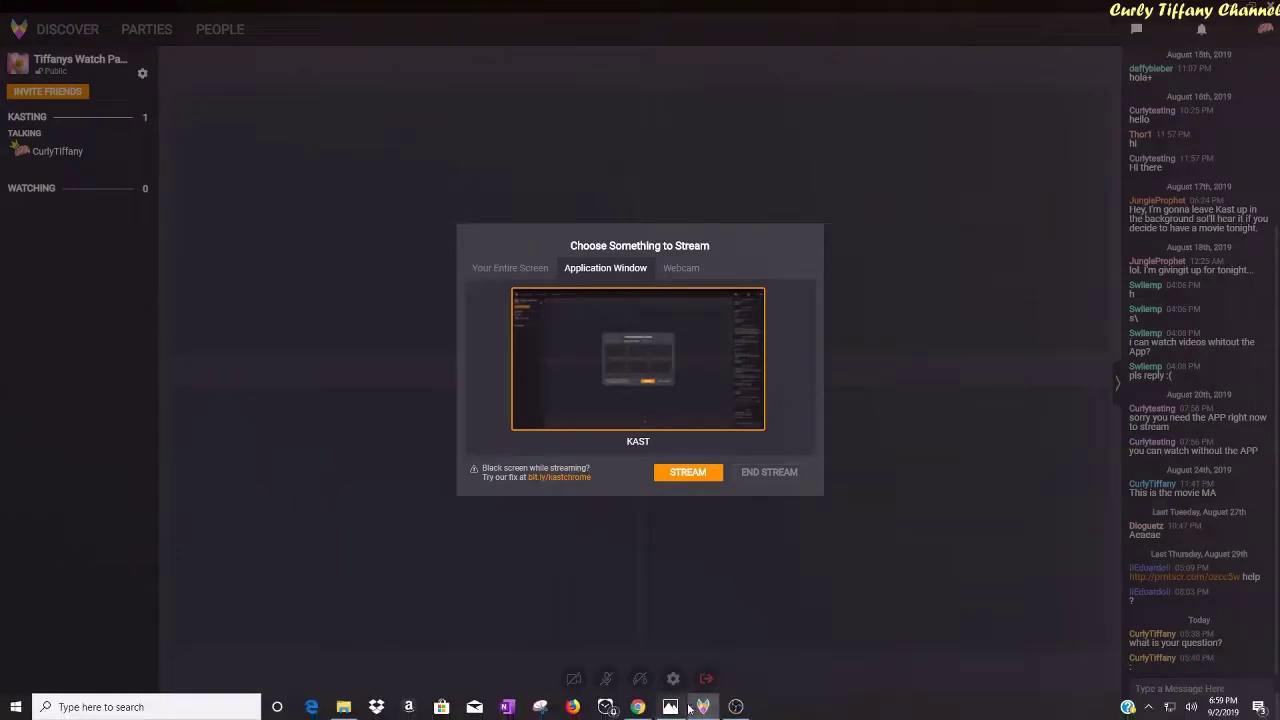
left_click(737, 707)
left_click(837, 127)
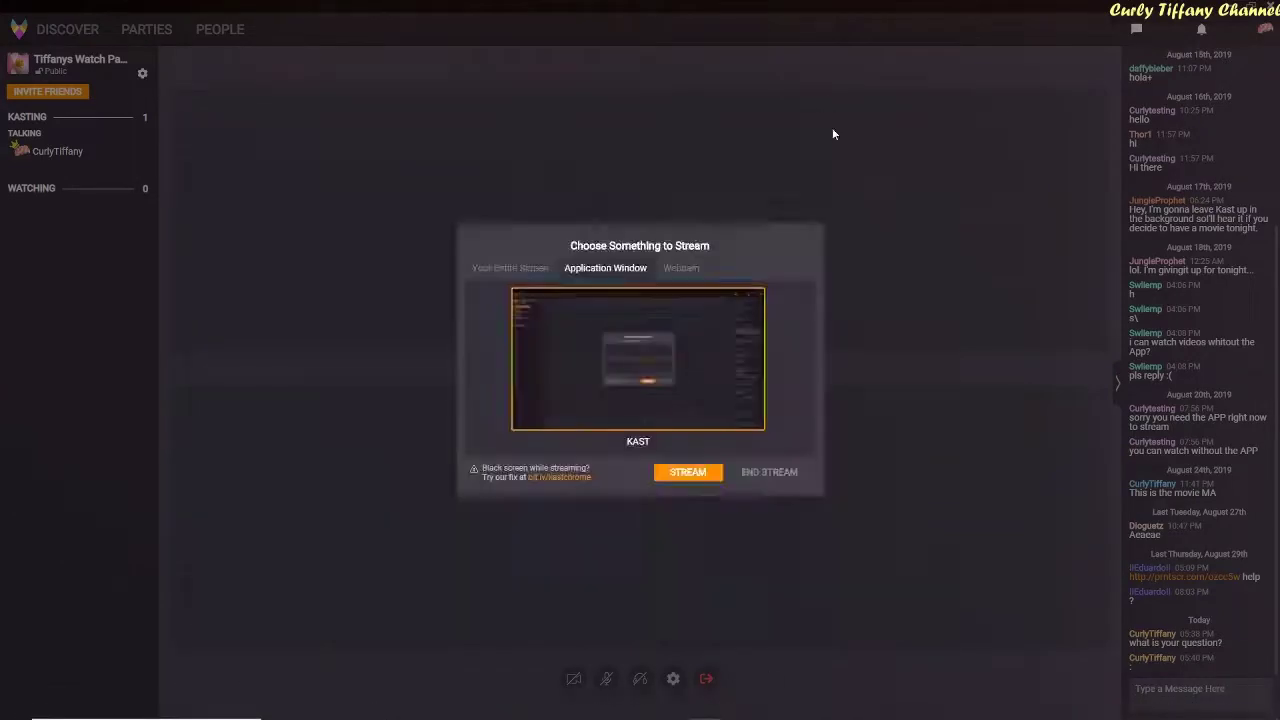
left_click(514, 262)
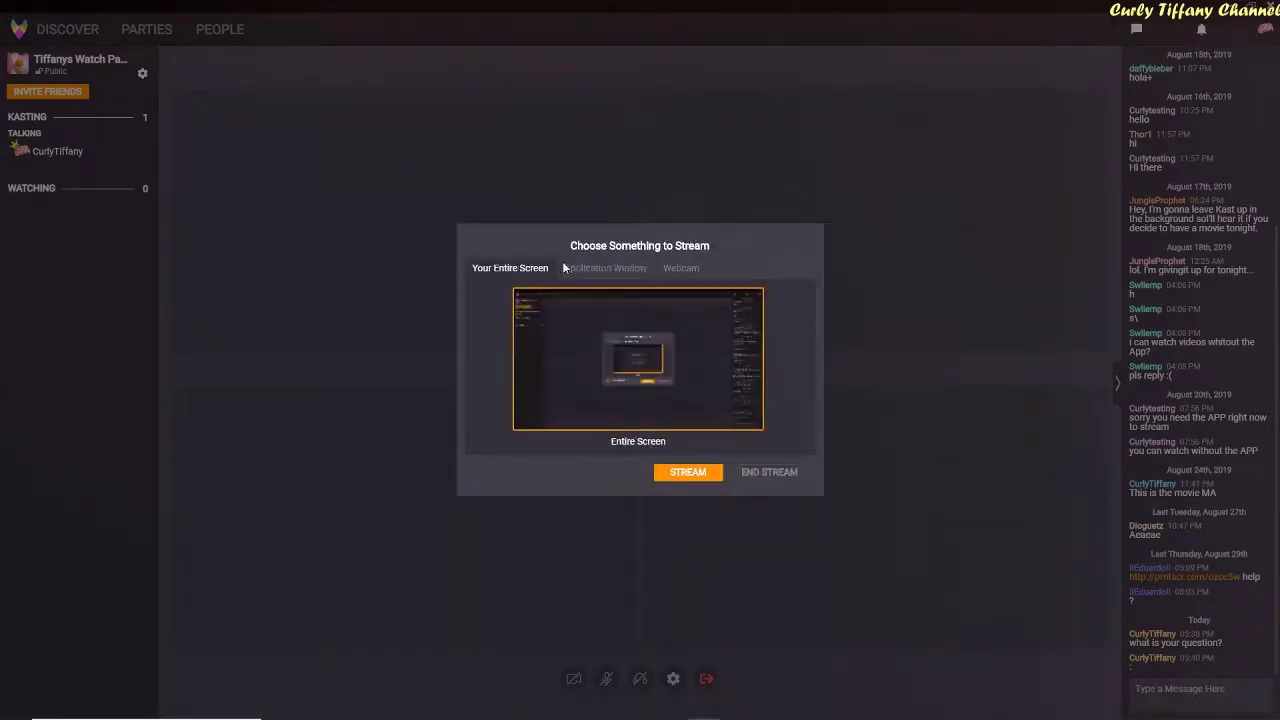
left_click(606, 268)
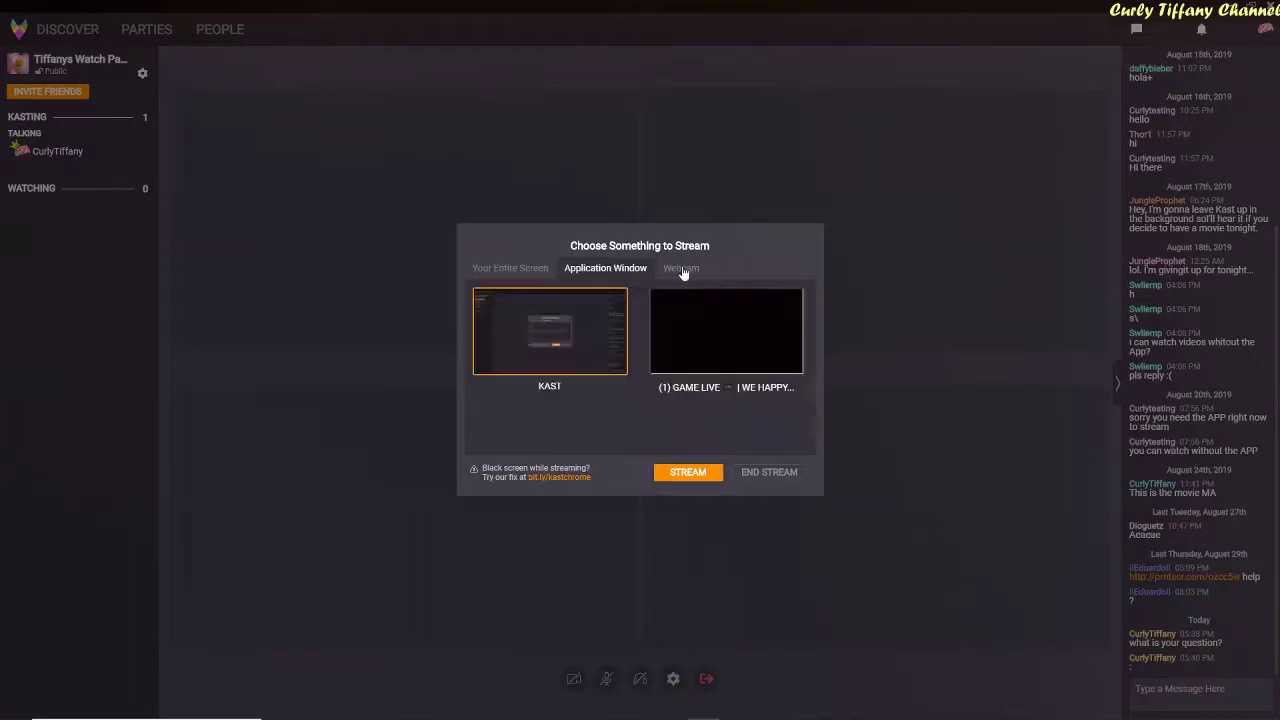